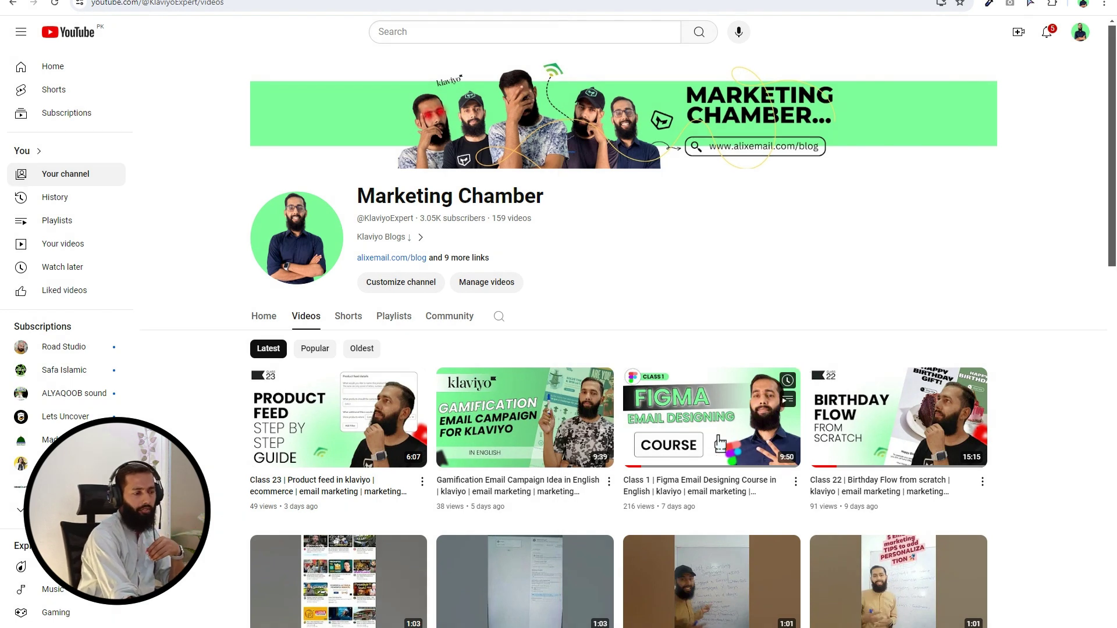
Show the Marketing Chamber channel's Videos tab, sorted by Latest
mouse_move(700, 446)
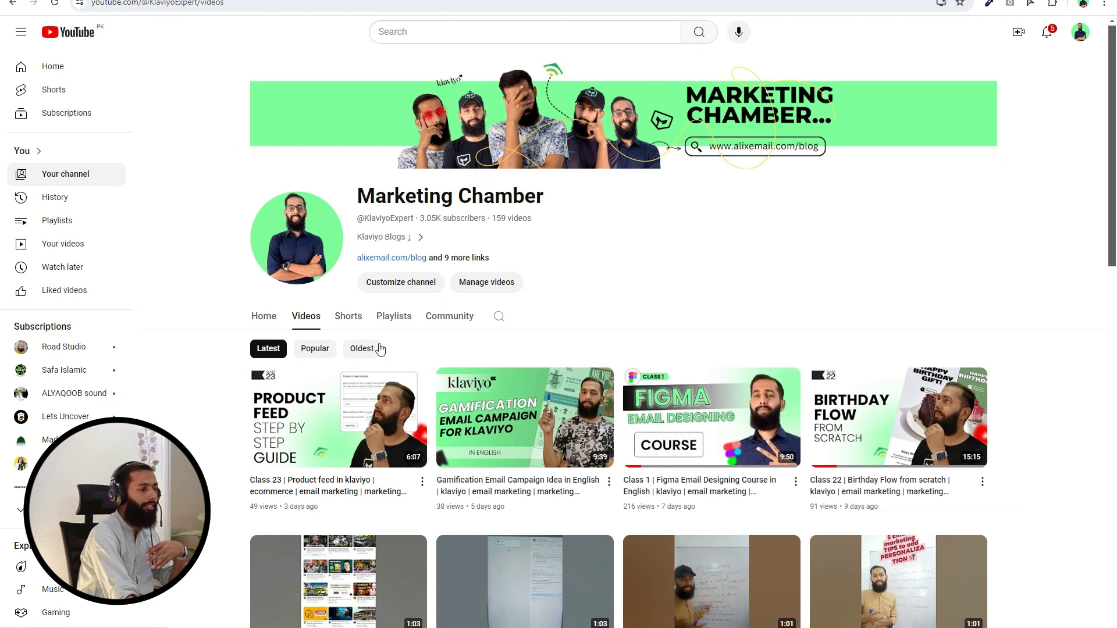
Search Google for 'signup figma' in a new tab to reach Figma's sign-up page
left_click(389, 326)
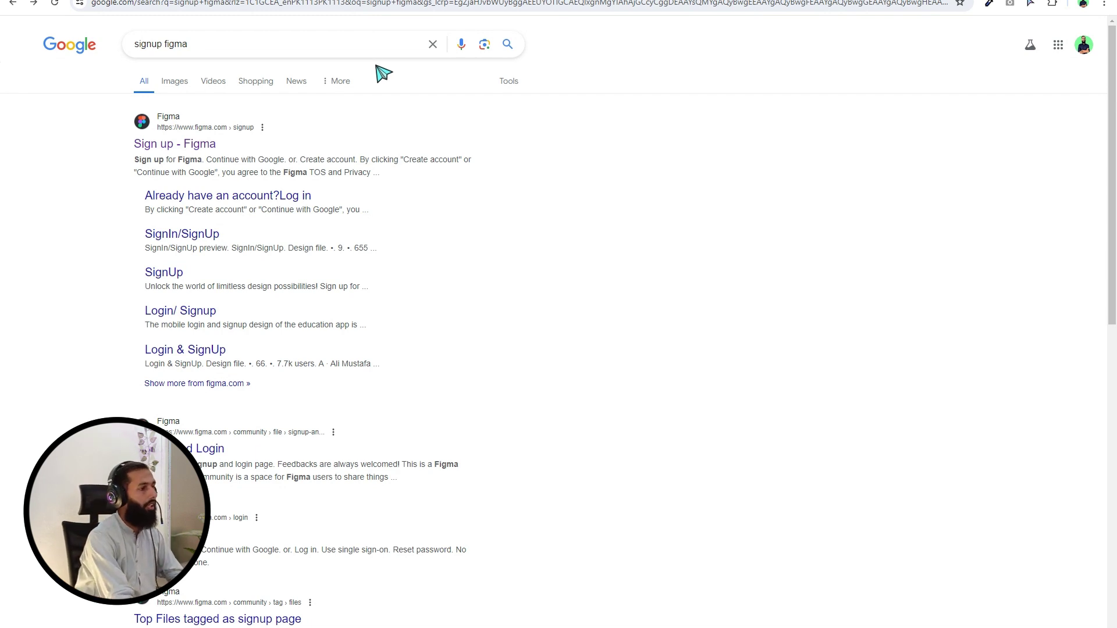
key("ctrl+t")
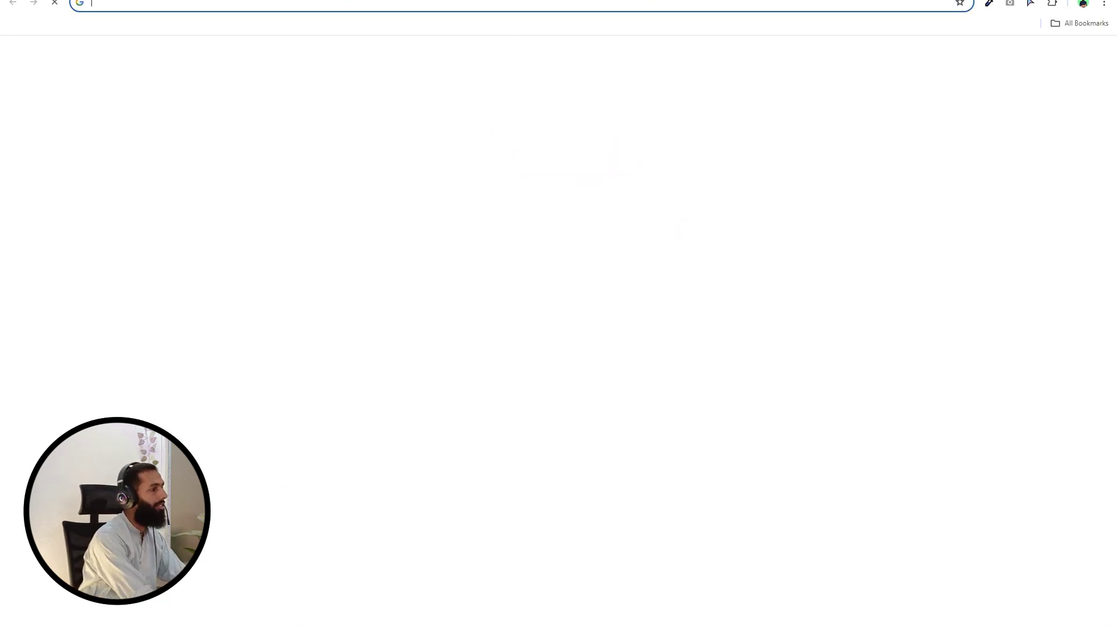
type("signup ")
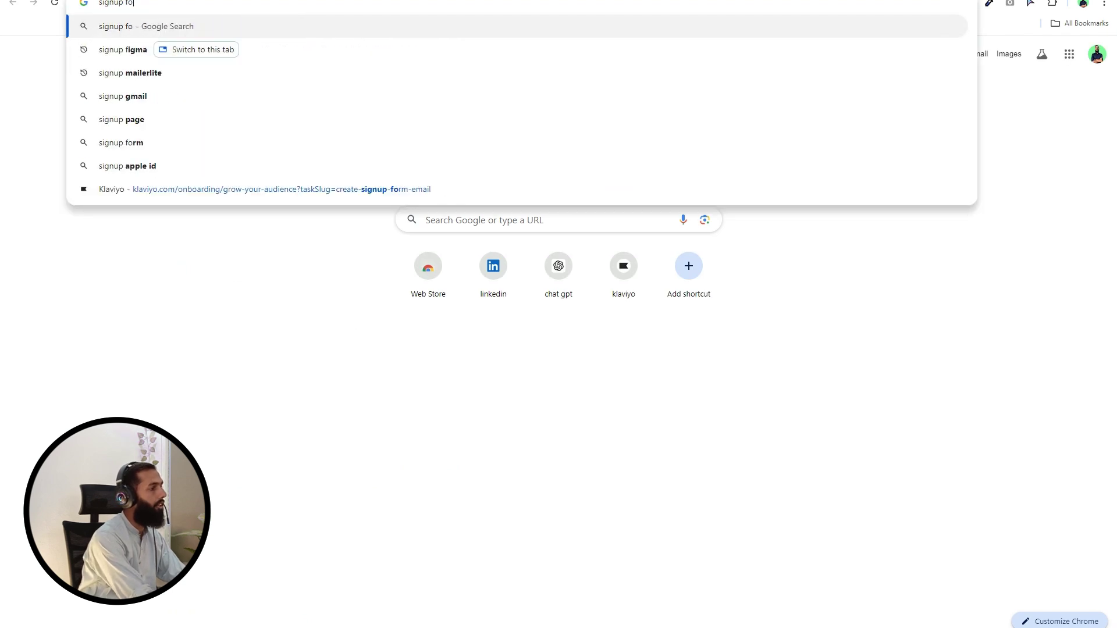
type("figma")
key("Return")
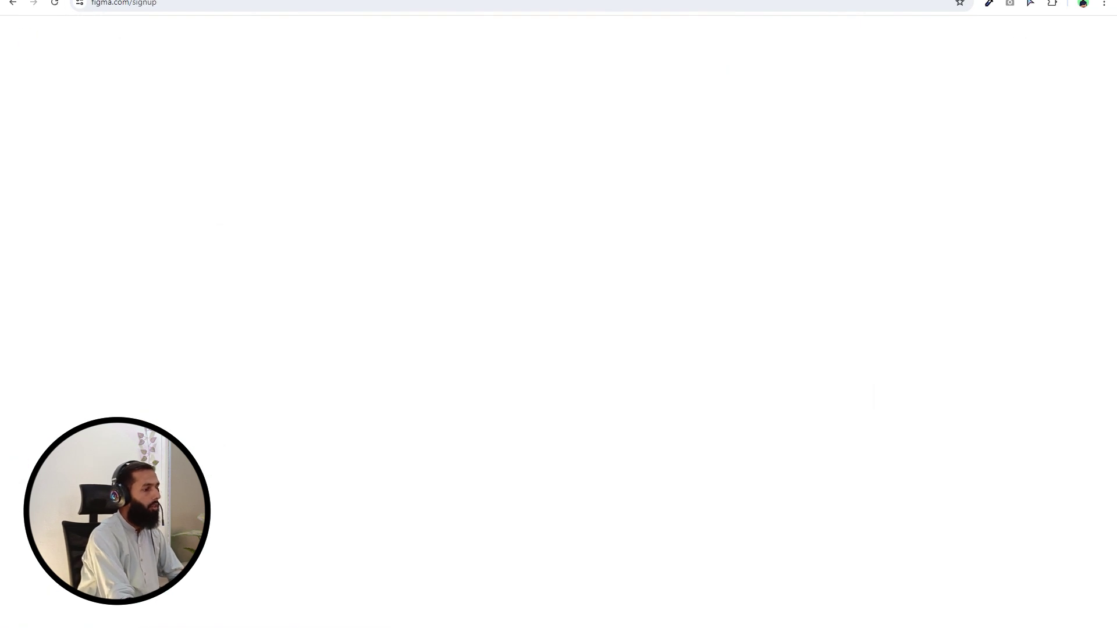
Replace the prefilled e-mail with the new sign-up address, add a password, and submit
left_click_drag(597, 286, 443, 289)
key("BackSpace")
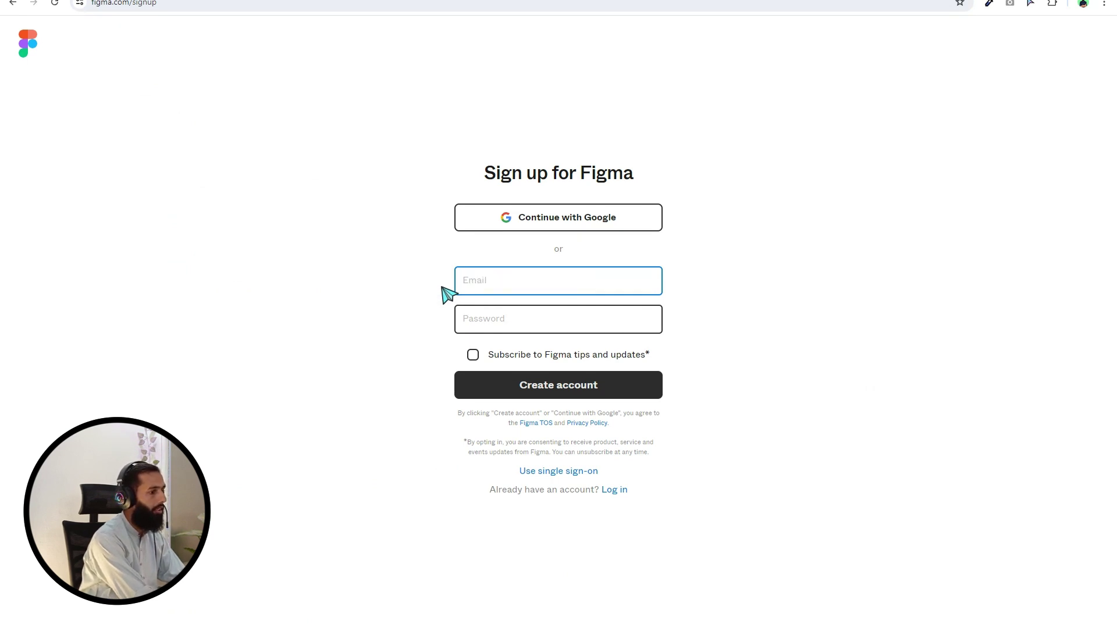
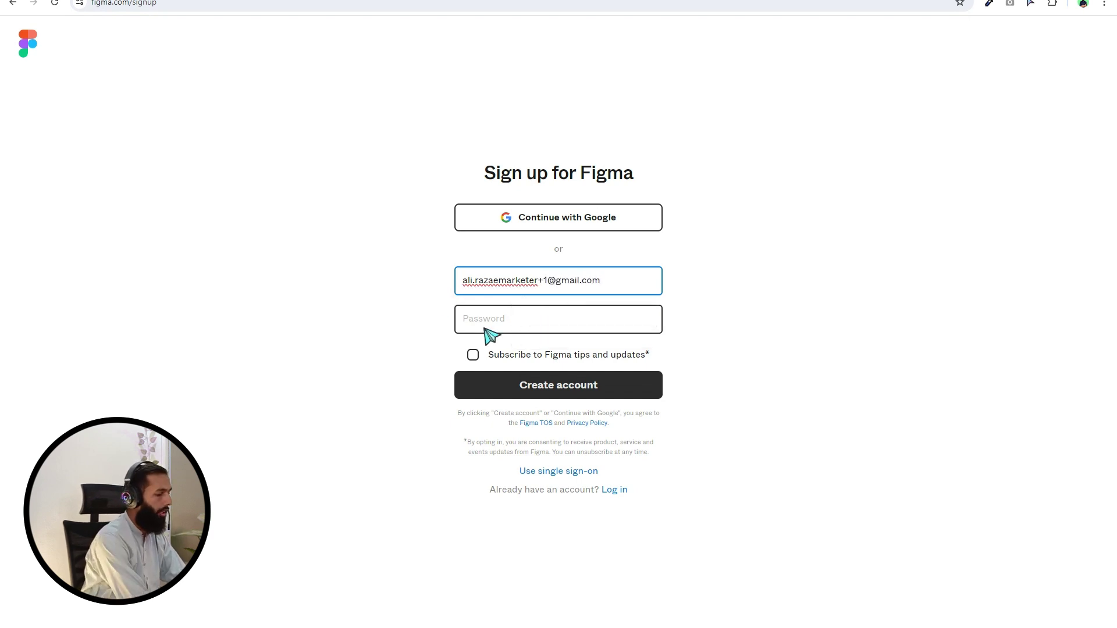
left_click(487, 329)
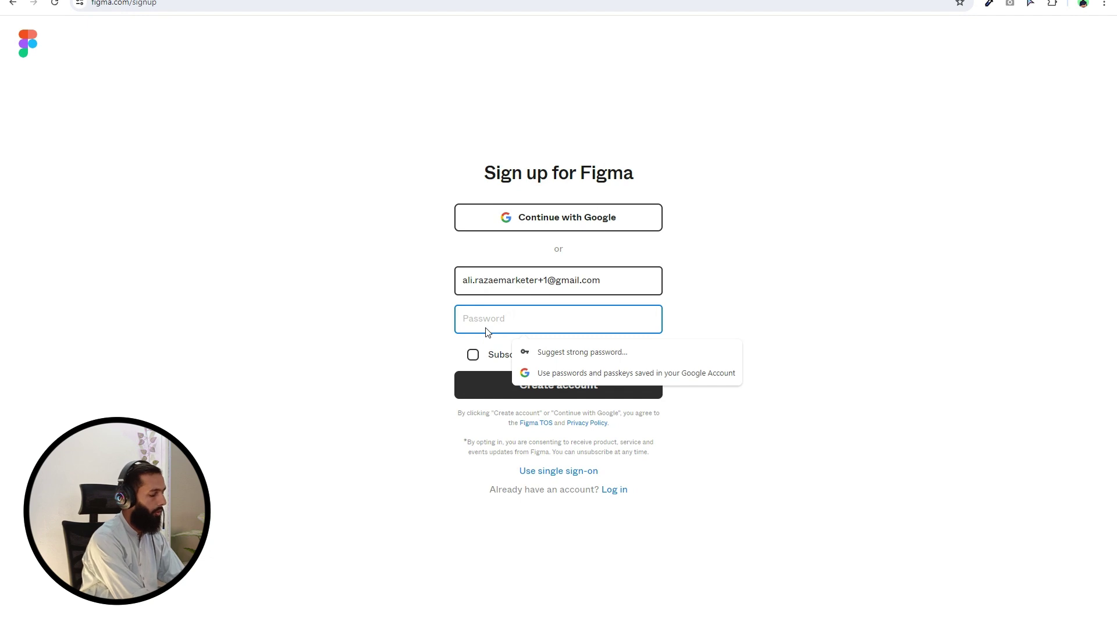
type("••••••••••")
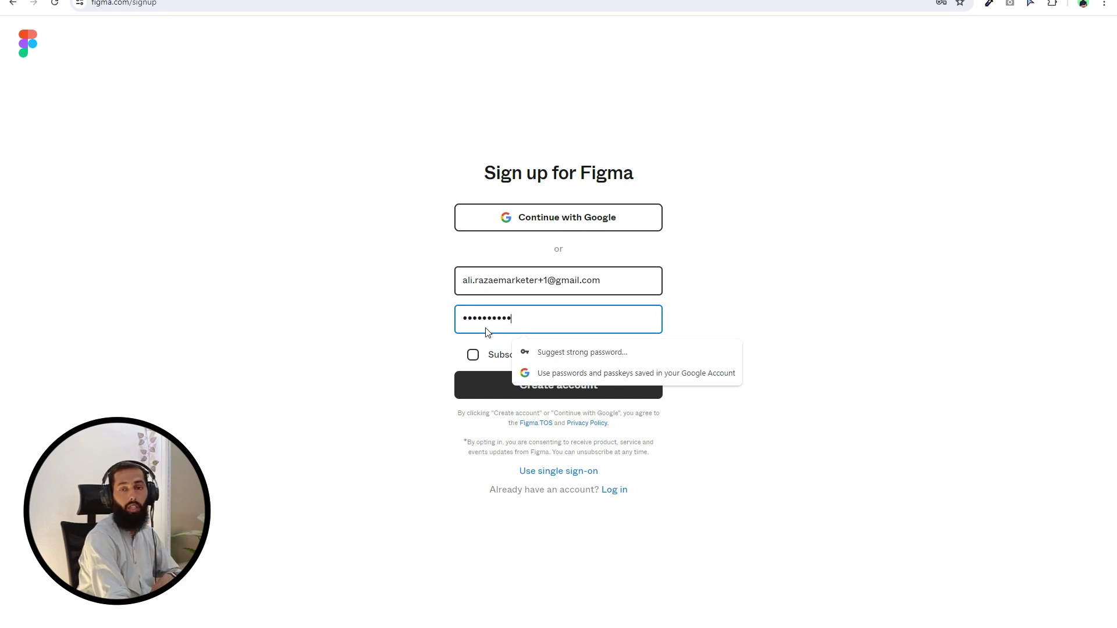
left_click(352, 345)
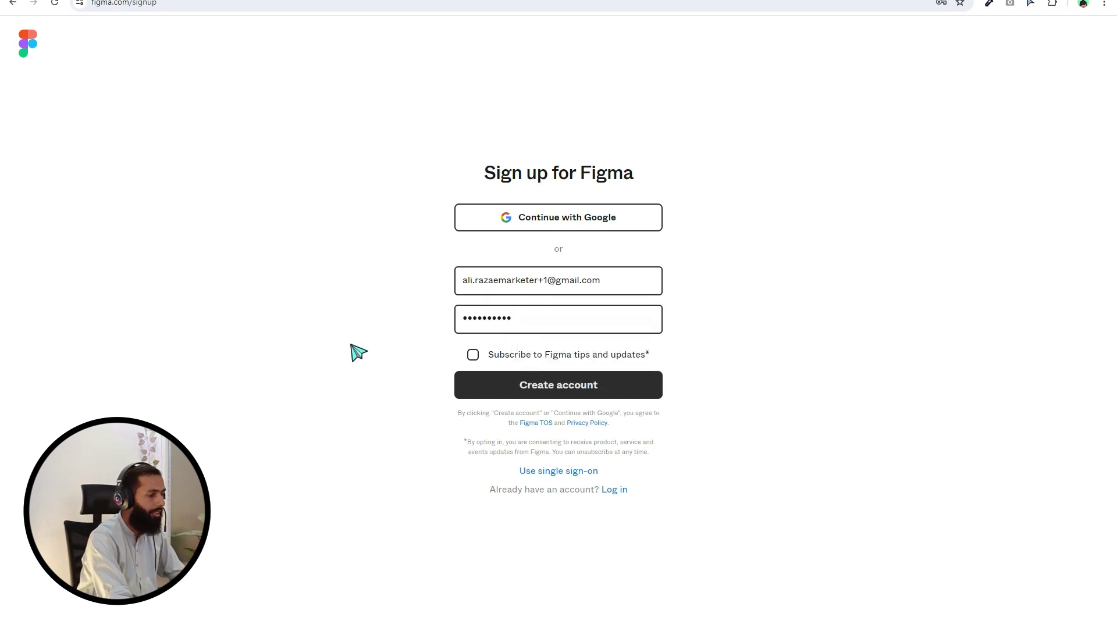
left_click(559, 393)
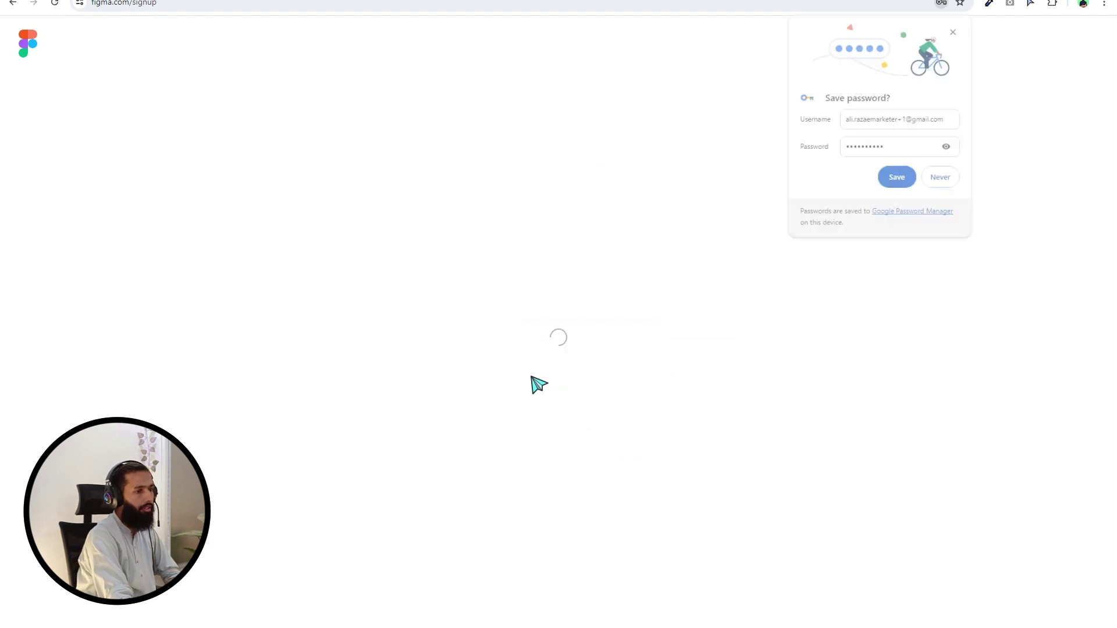
left_click(954, 30)
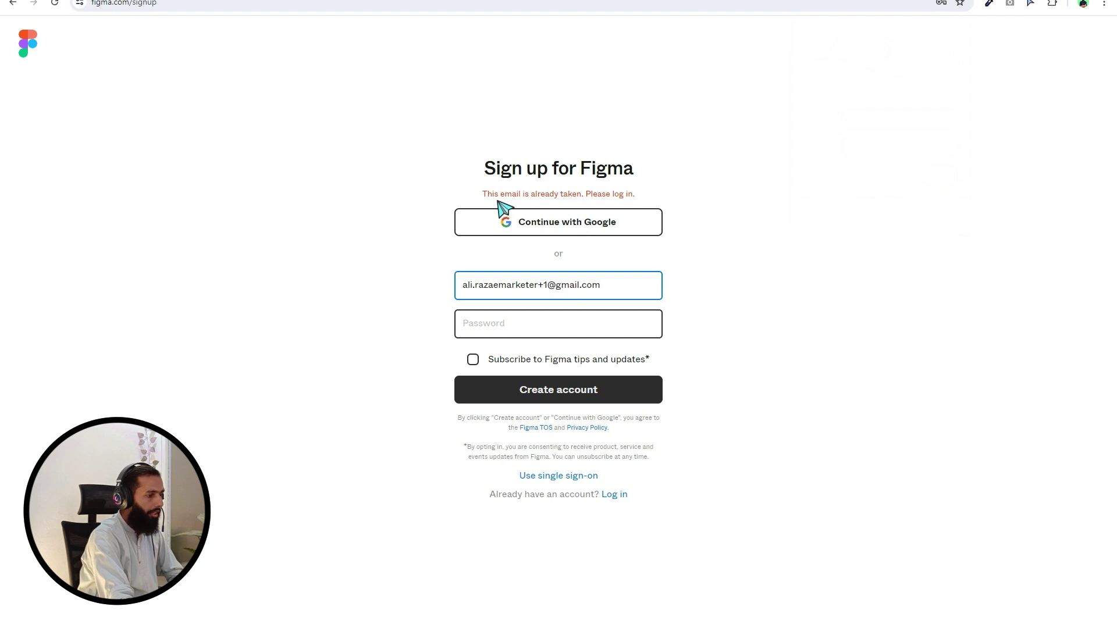
After the 'already taken' error, change the e-mail's number to 2, re-enter the password, and resubmit
left_click(548, 283)
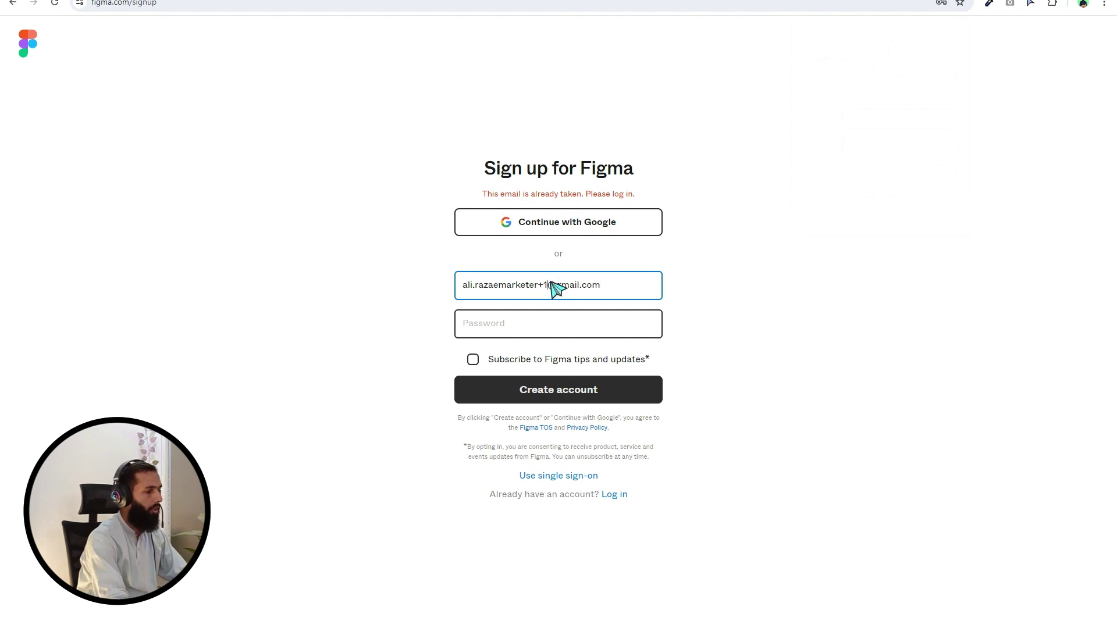
key("BackSpace")
type("2")
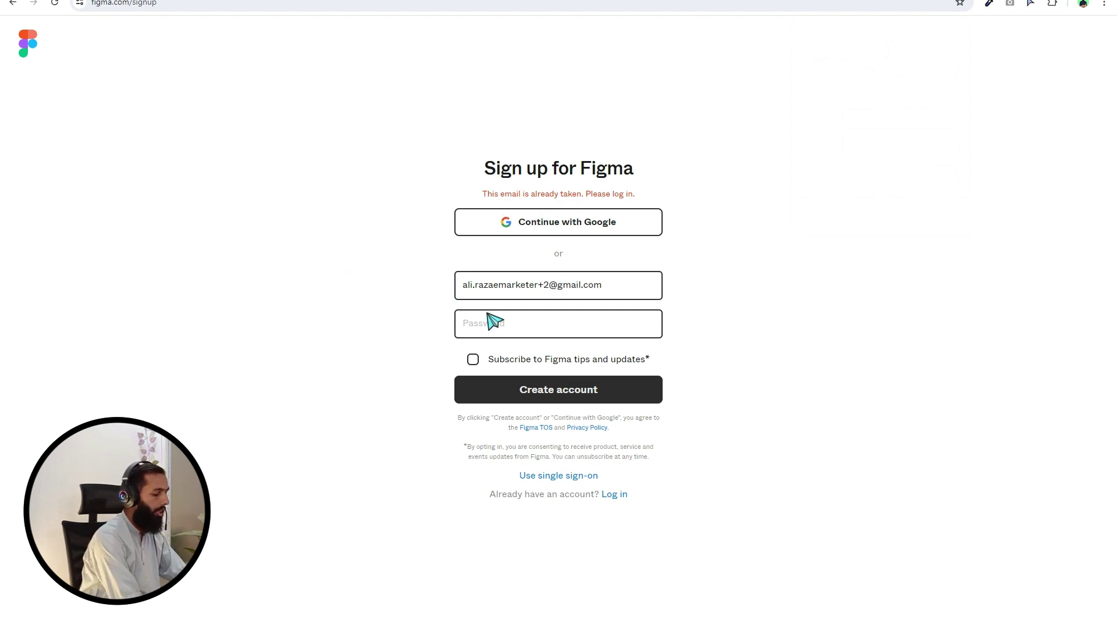
left_click(514, 332)
type("•••••••")
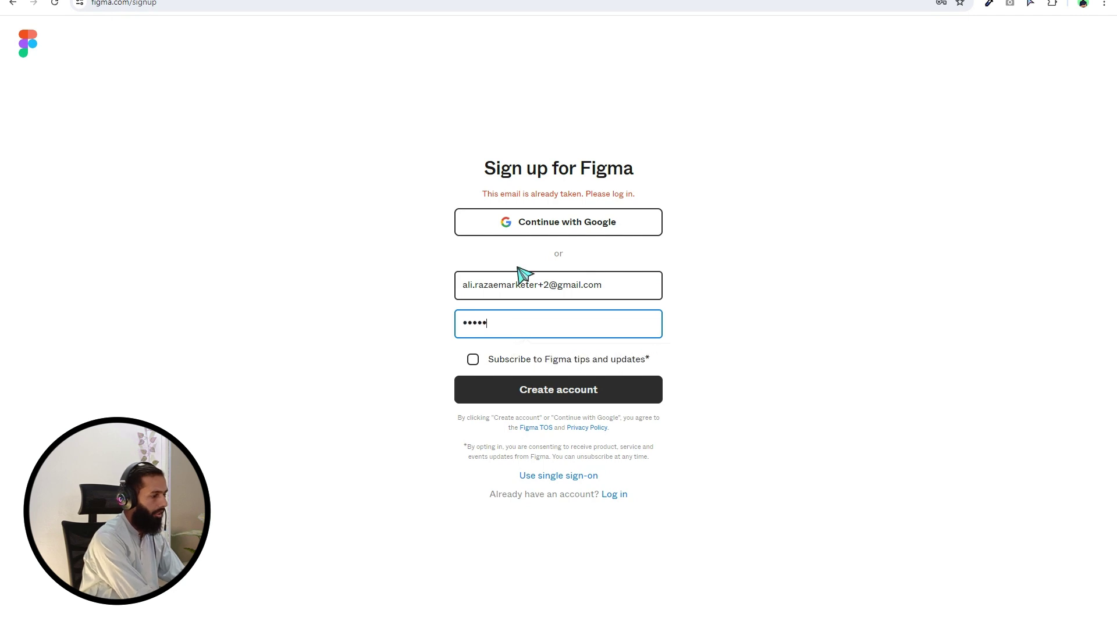
key("BackSpace")
key("BackSpace")
key("BackSpace")
key("BackSpace")
key("BackSpace")
key("BackSpace")
key("BackSpace")
type("••••••••••")
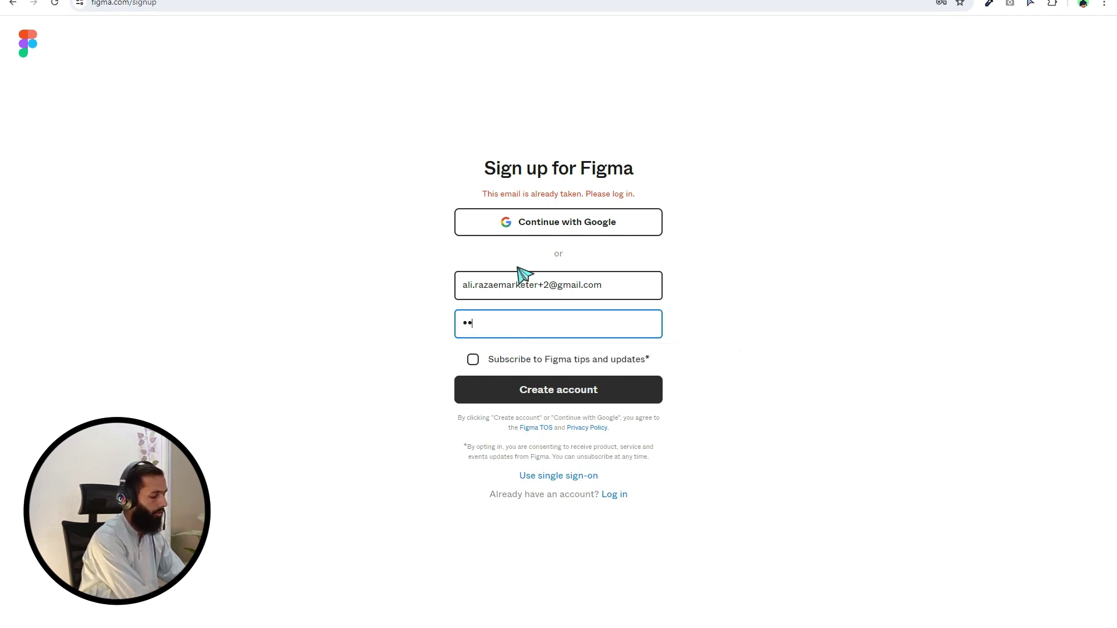
key("Return")
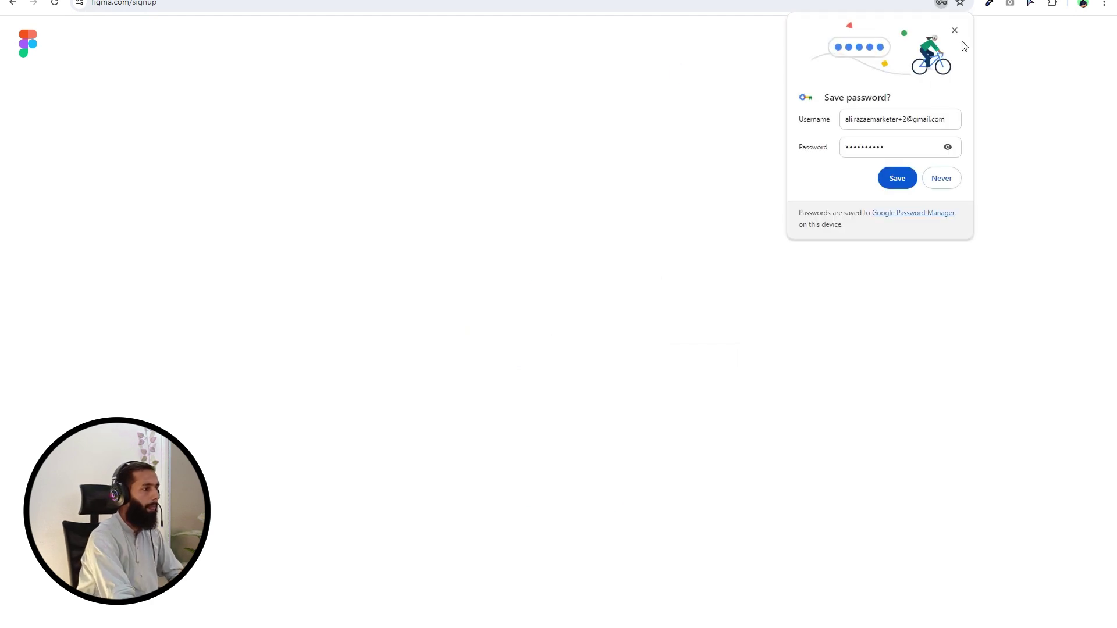
left_click(953, 30)
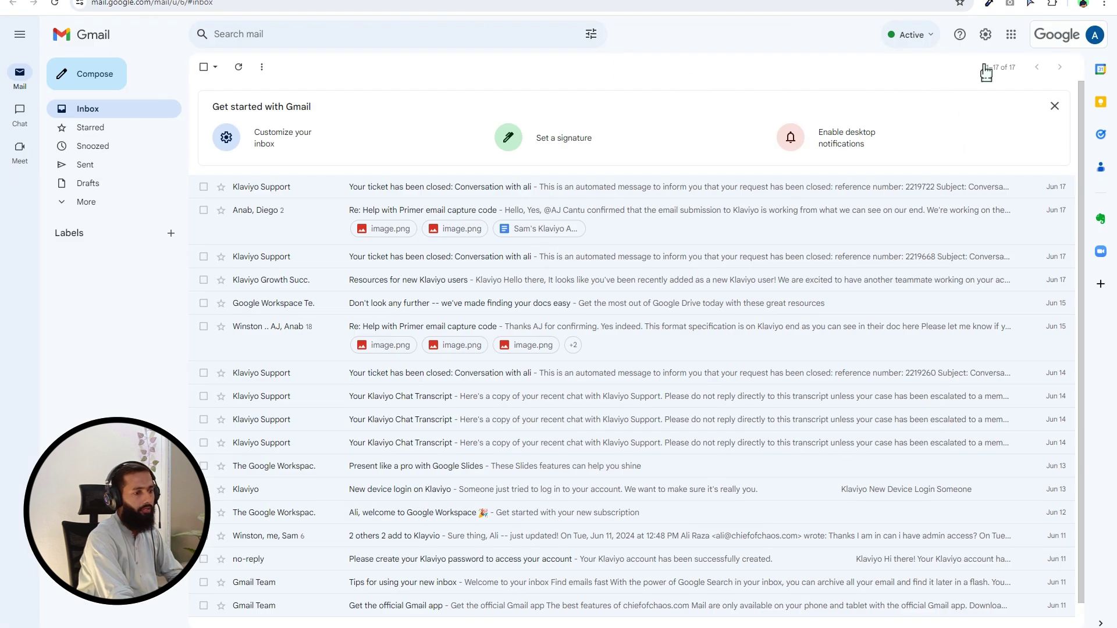
Switch Gmail to the sign-up account and confirm Figma's 'Verify your email address' message
left_click(1070, 40)
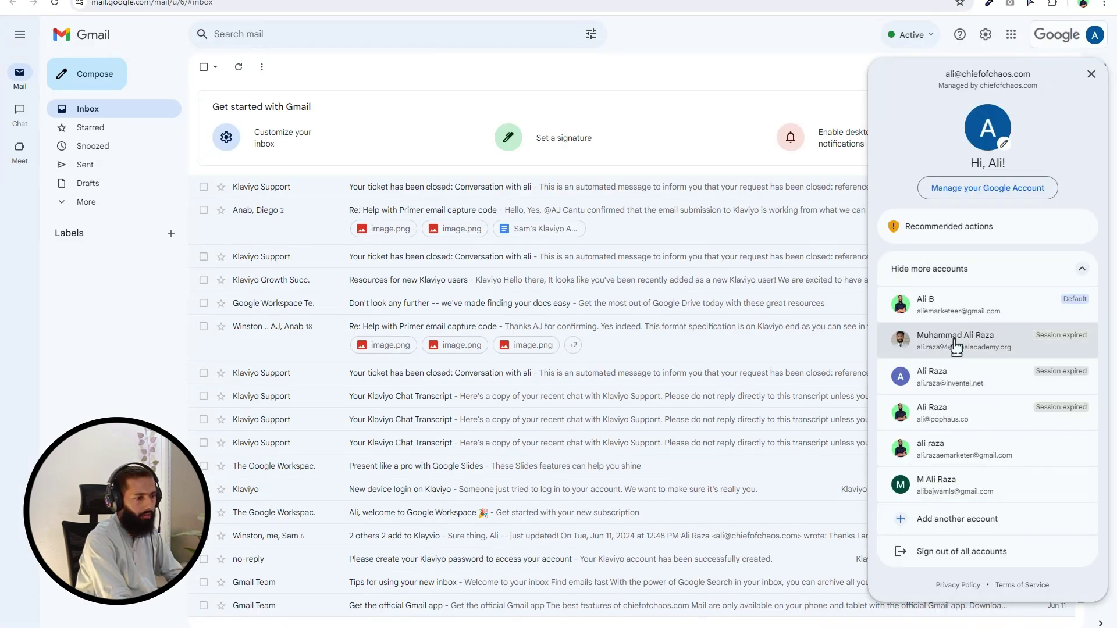
left_click(993, 446)
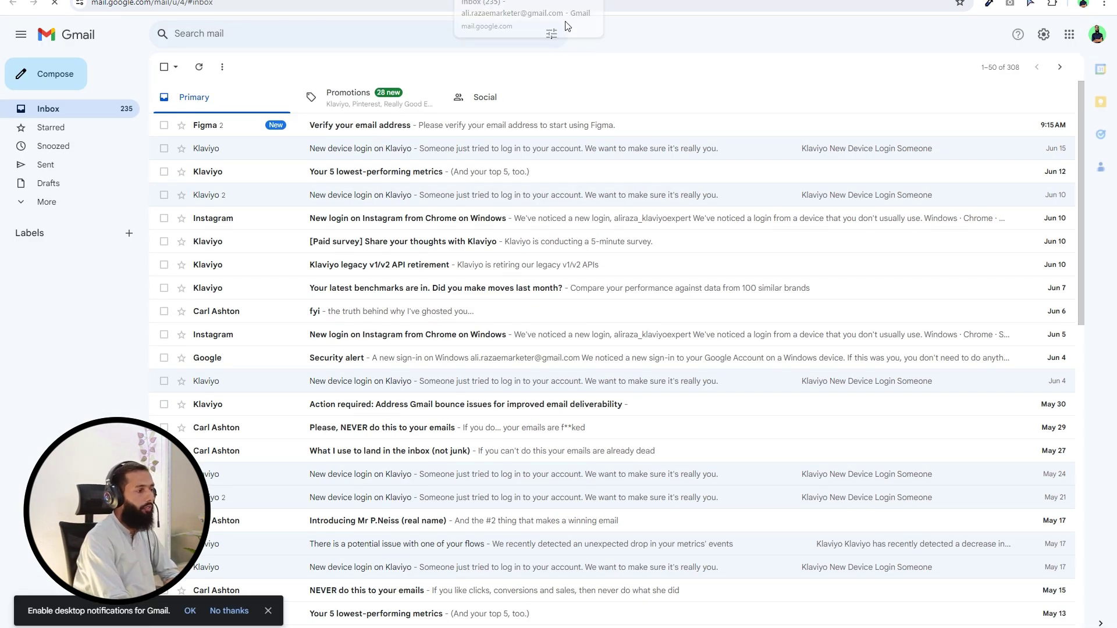
left_click(420, 138)
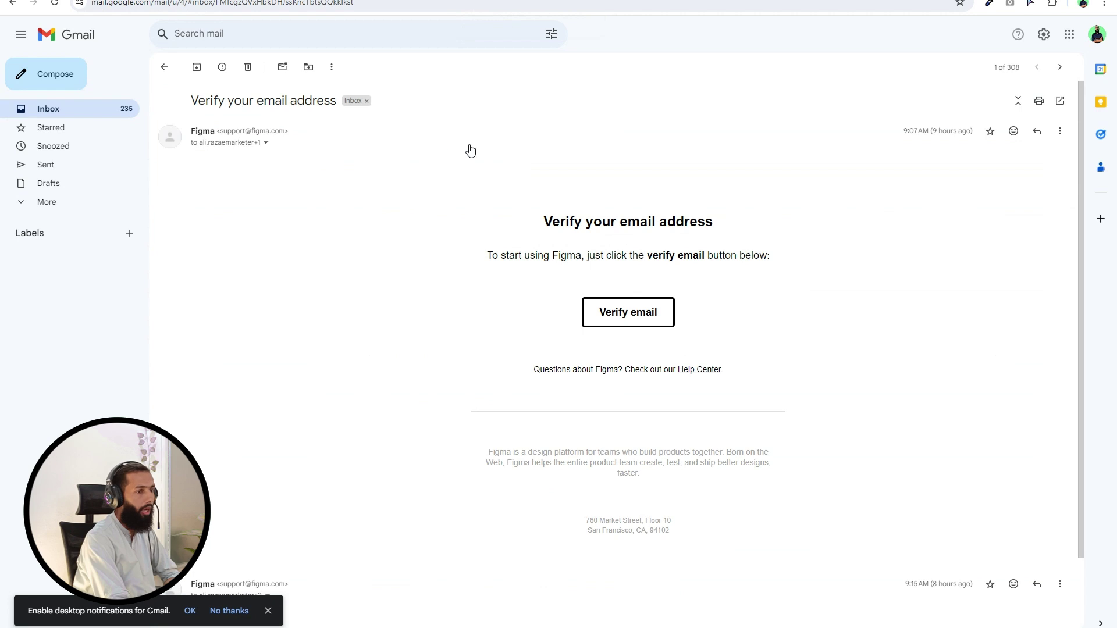
left_click(578, 317)
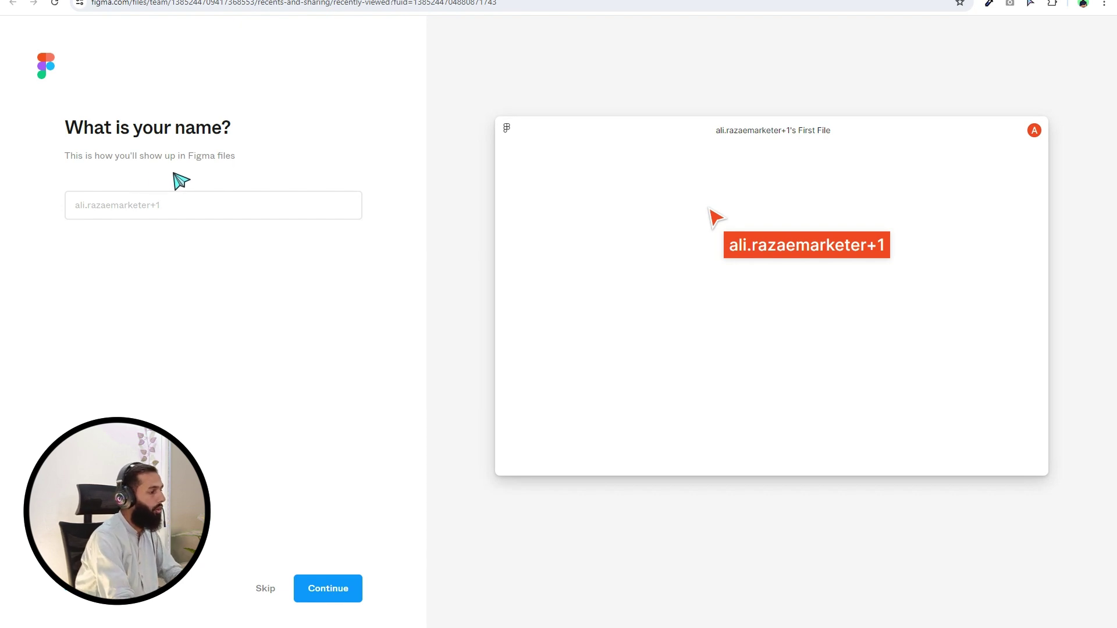
Enter 'marketing chamber' as the Figma display name and continue
left_click(187, 211)
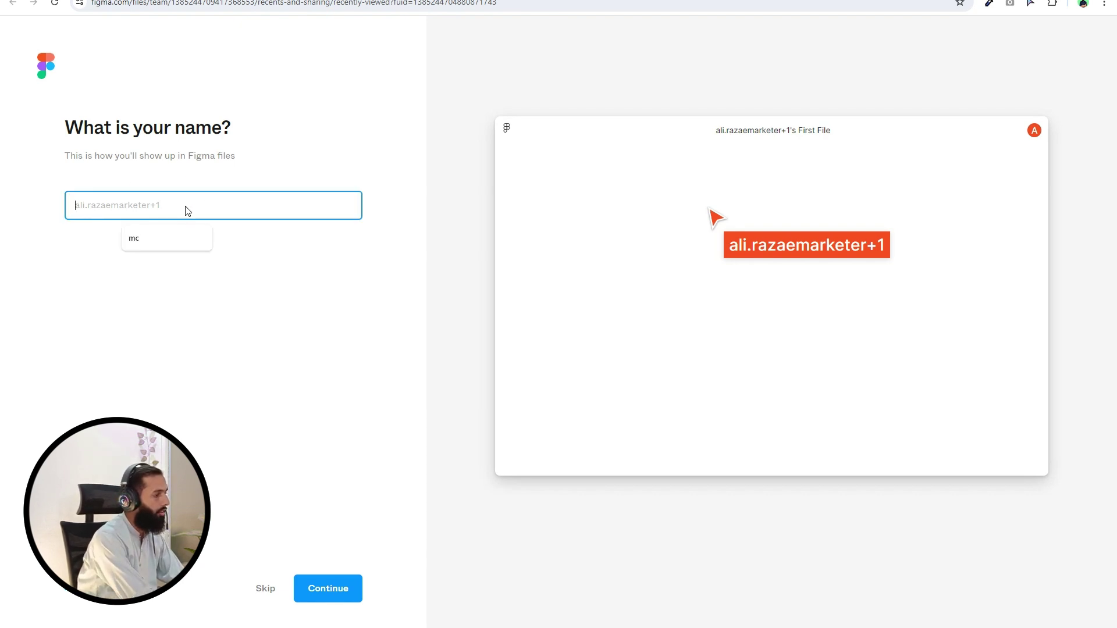
type("marketing ")
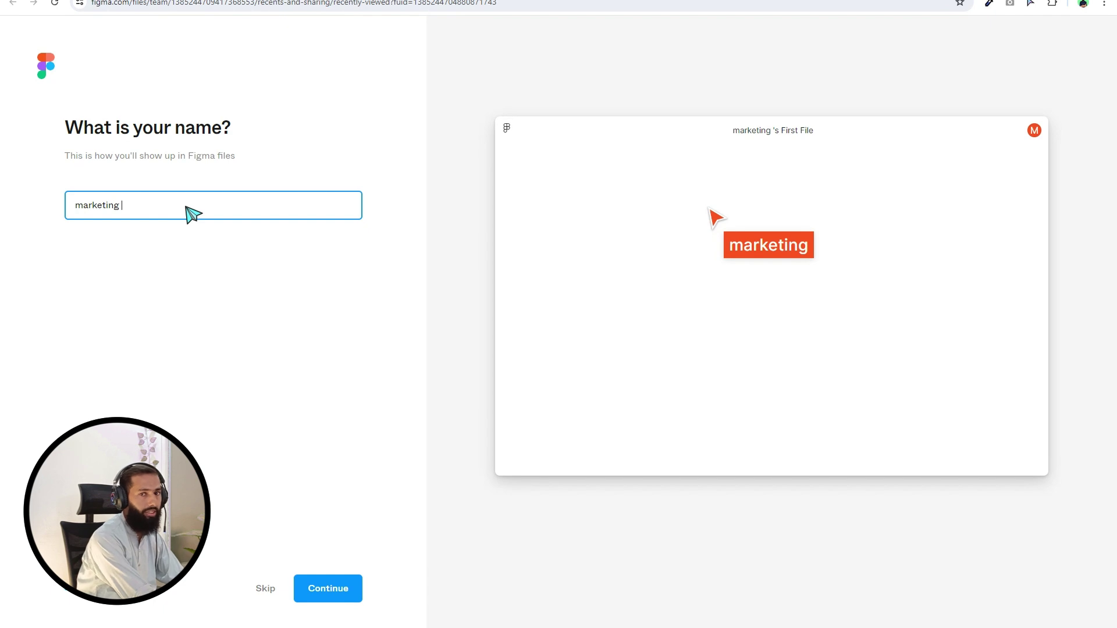
type("chamber")
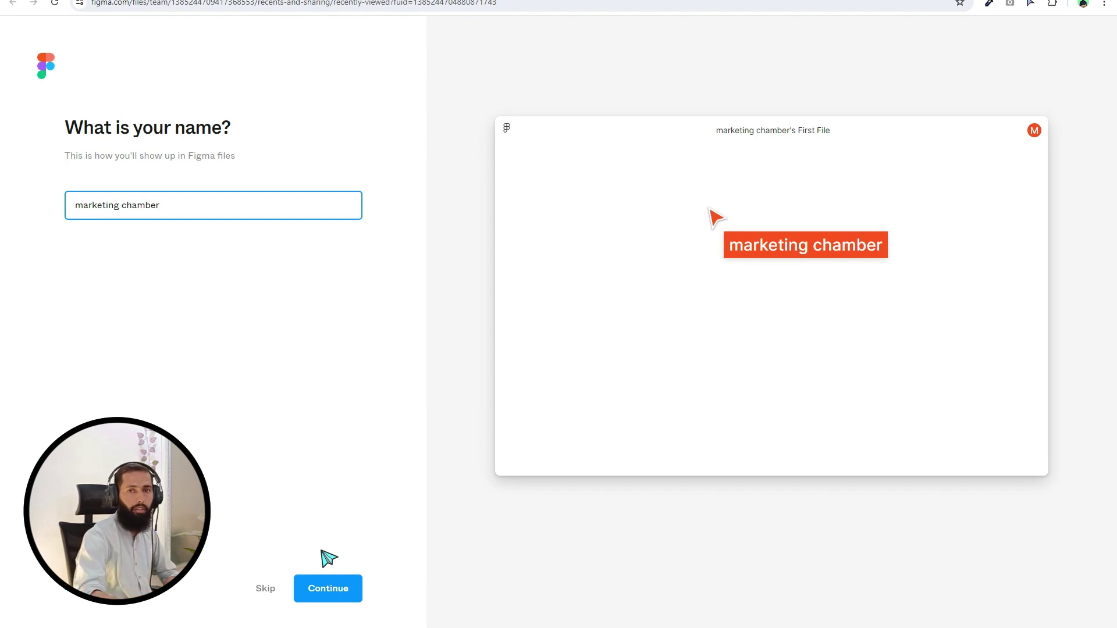
left_click(327, 592)
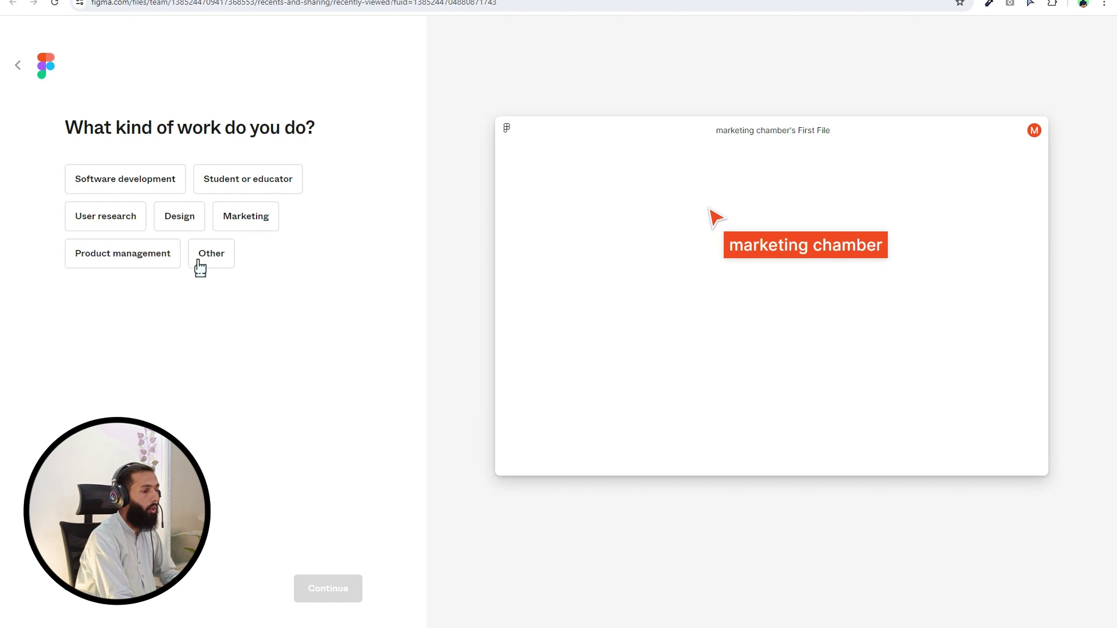
Answer the onboarding survey with Design, Freelancer, and Clients as usual collaborators
left_click(190, 232)
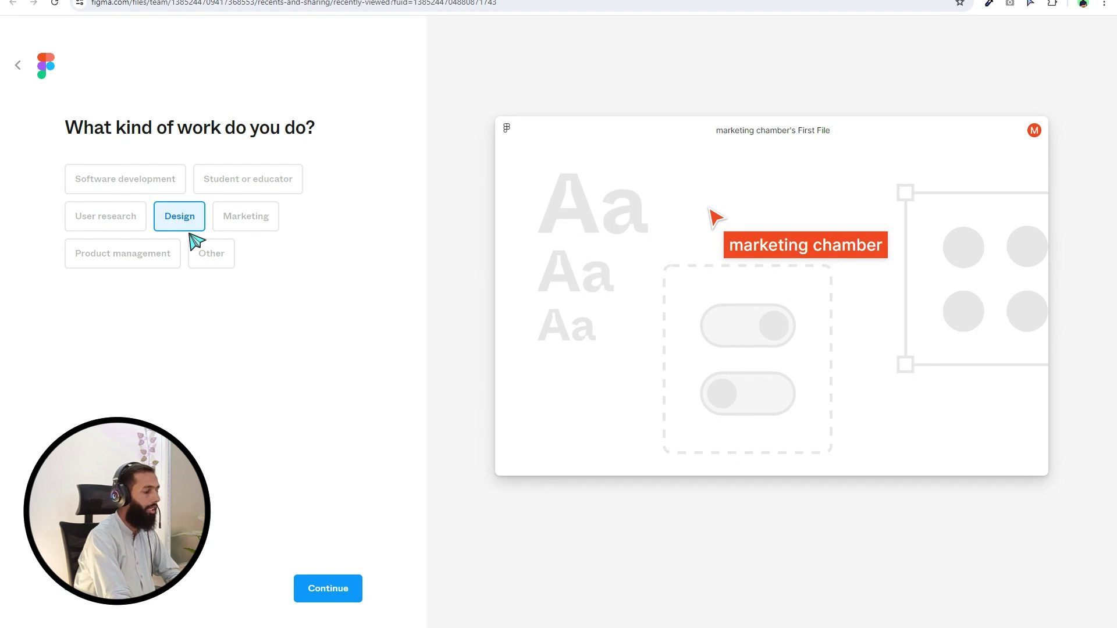
left_click(333, 586)
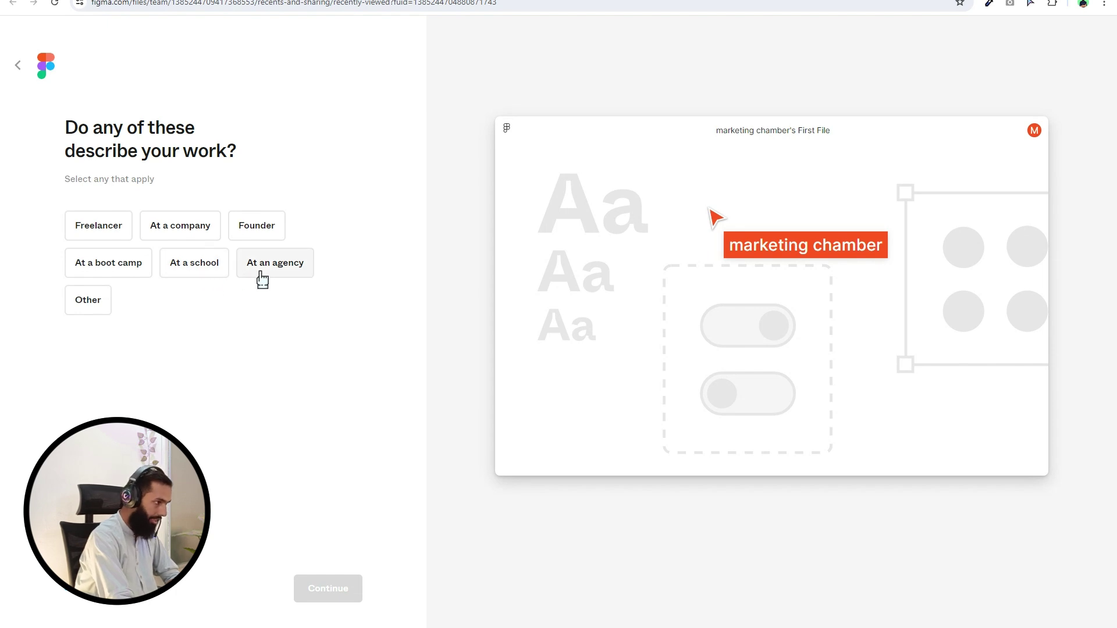
left_click(106, 235)
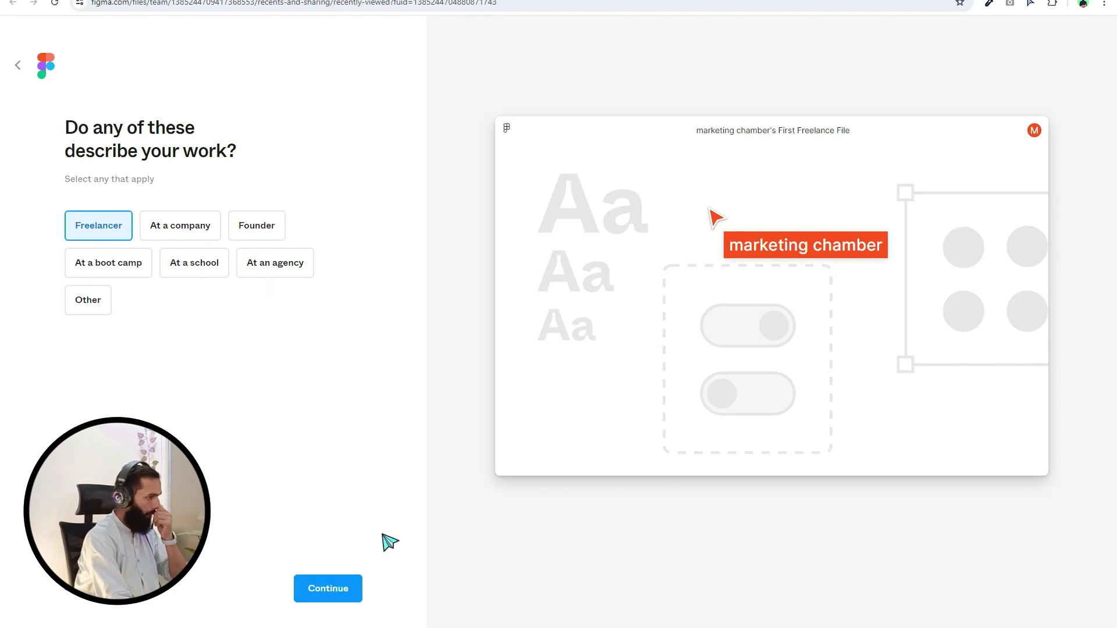
left_click(329, 593)
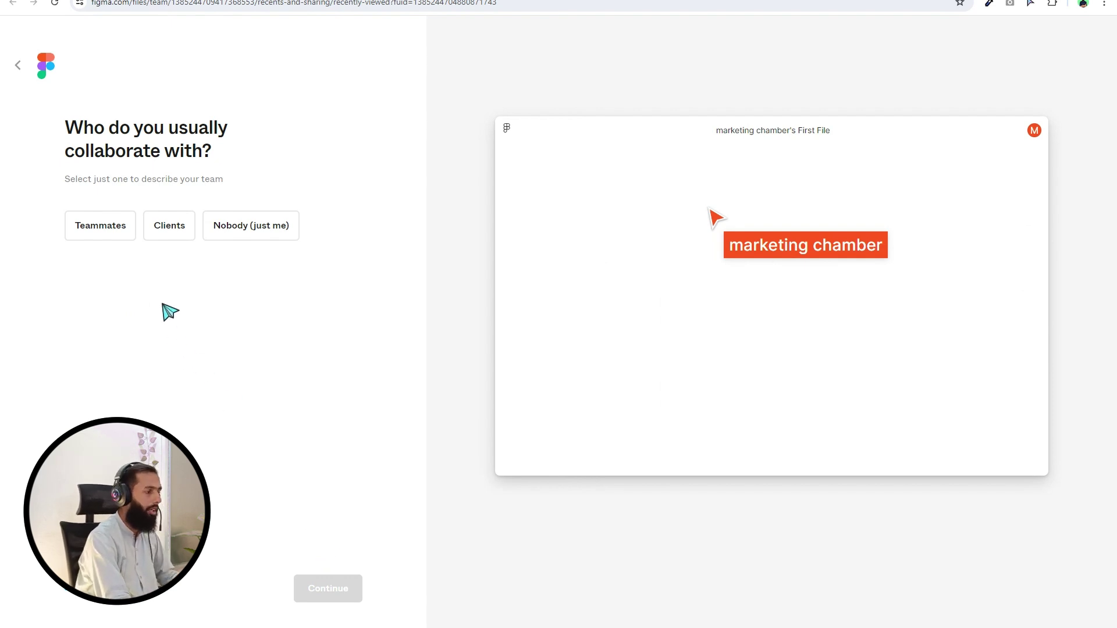
left_click(176, 239)
left_click(321, 596)
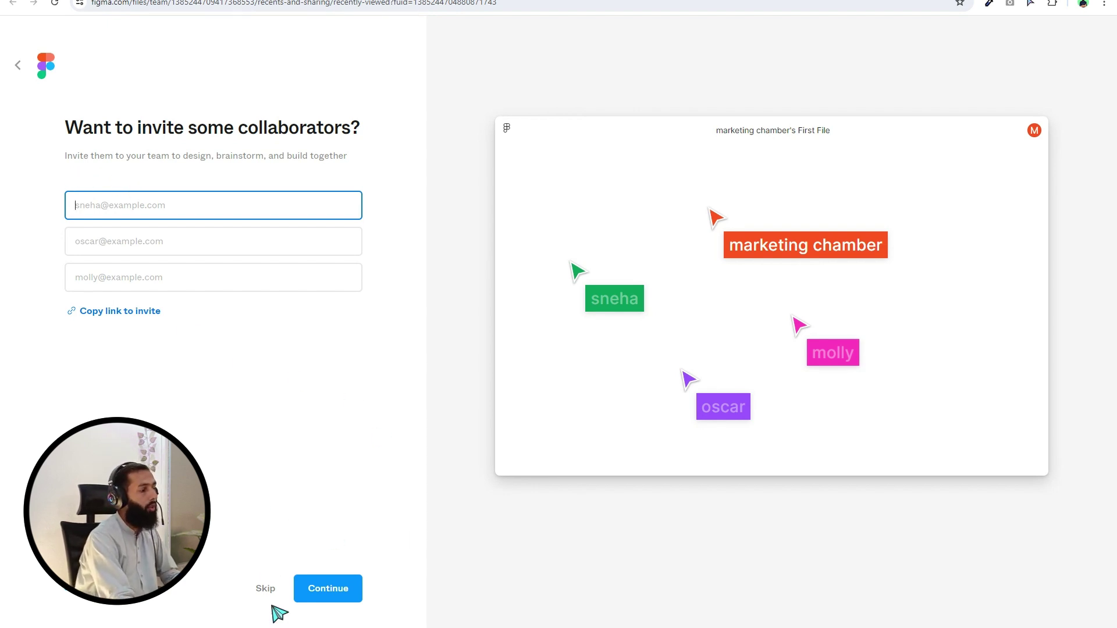
Skip inviting collaborators, then answer 'Looking for a new work tool' and 'No, it's my first time'
left_click(140, 330)
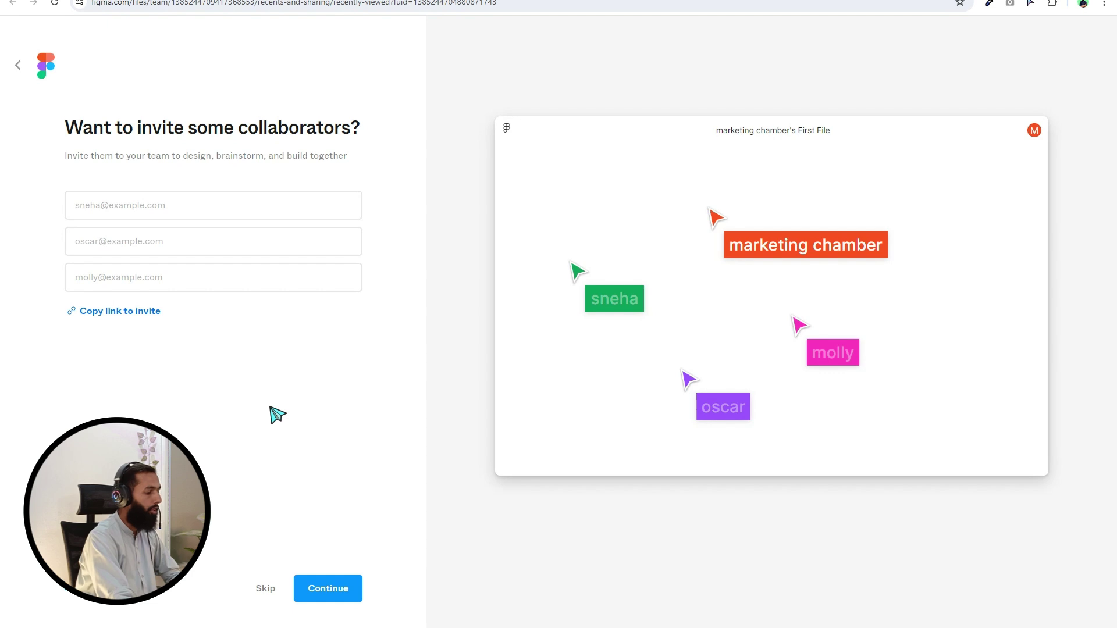
left_click(346, 597)
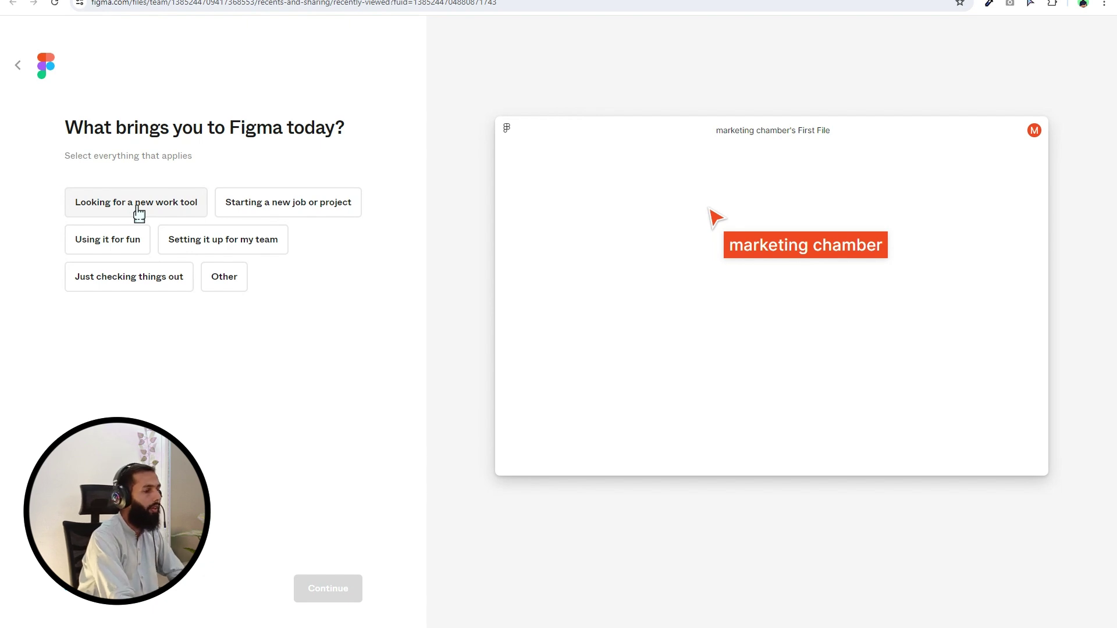
left_click(138, 213)
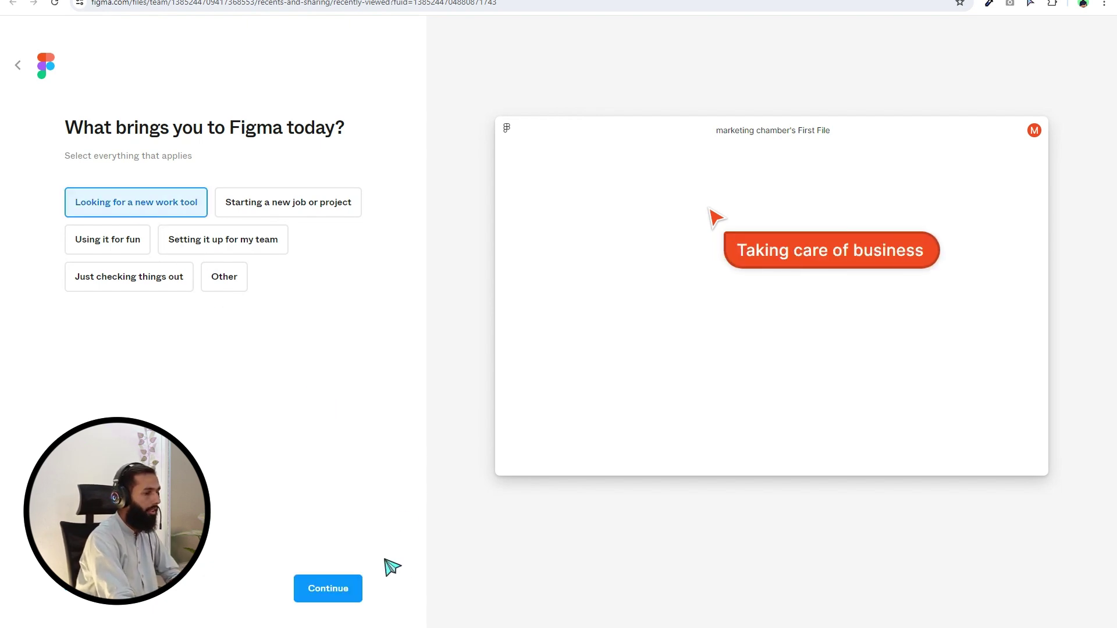
left_click(328, 591)
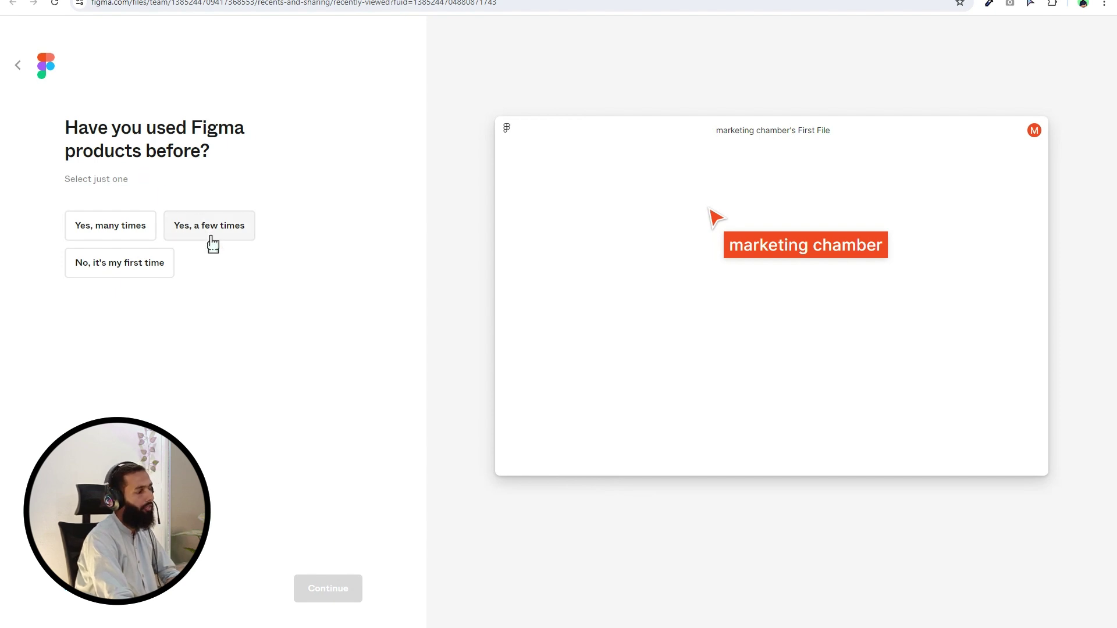
left_click(105, 266)
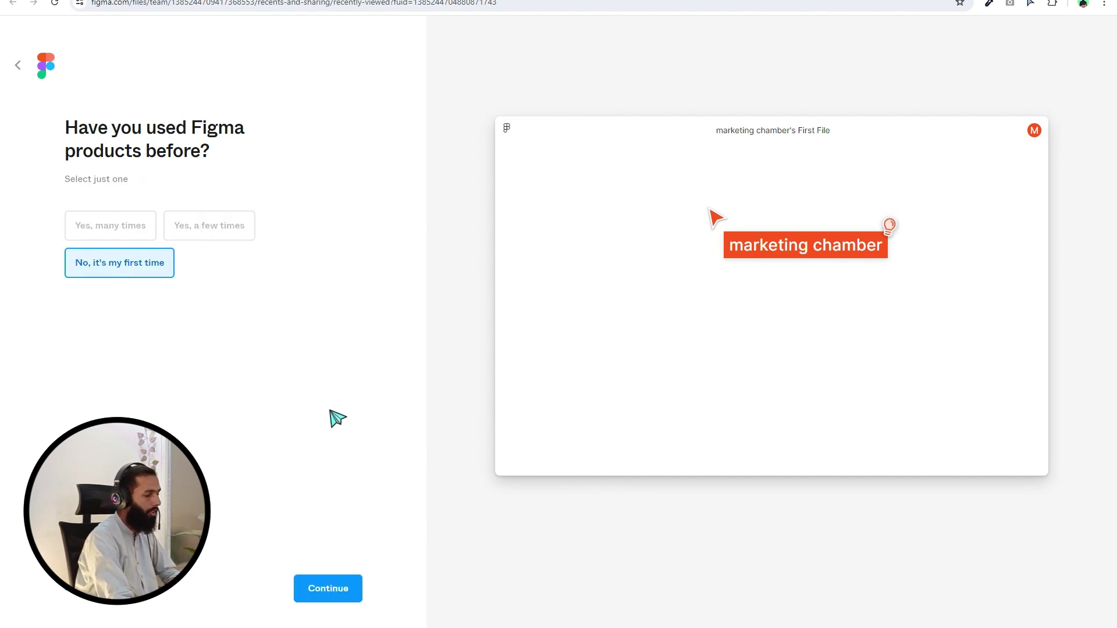
left_click(328, 588)
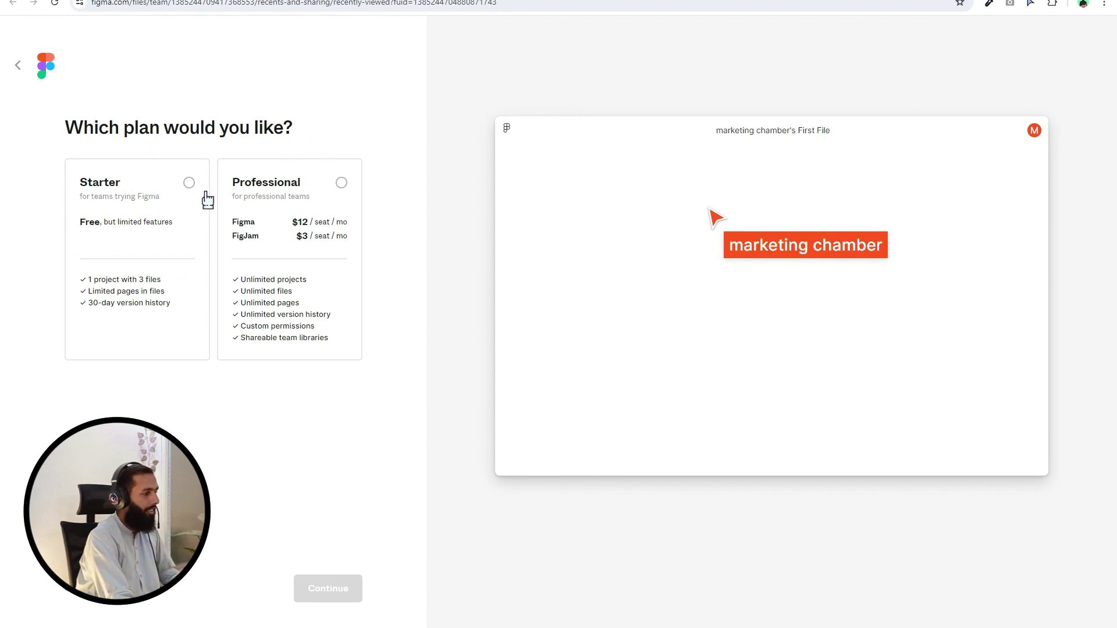
Pick the free Starter plan, choose Design with Figma over FigJam, and finish onboarding
left_click(157, 197)
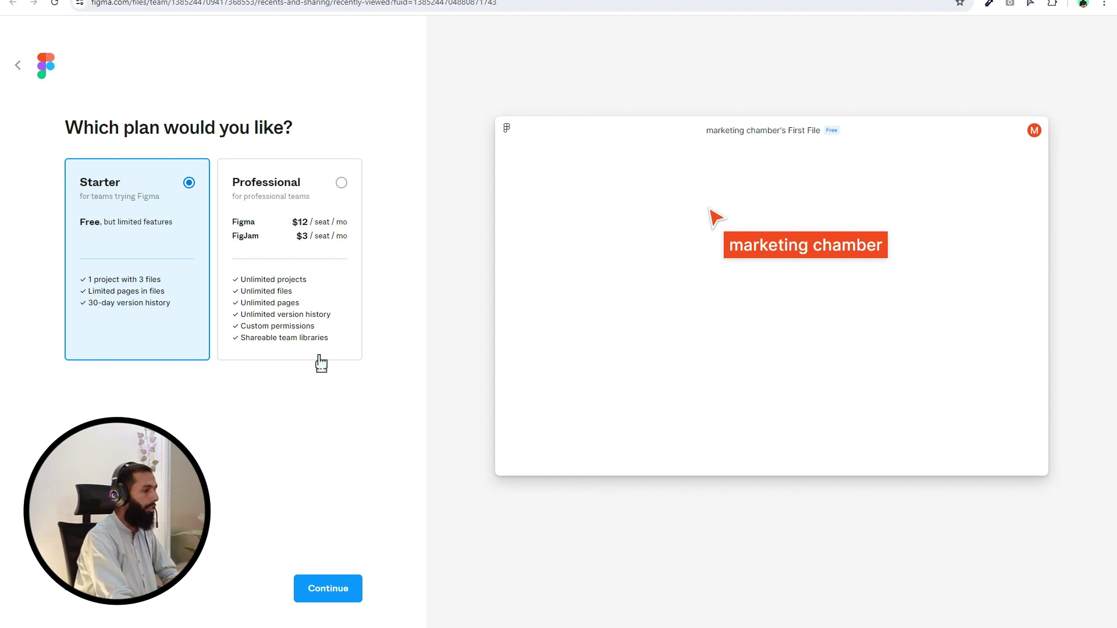
left_click(340, 589)
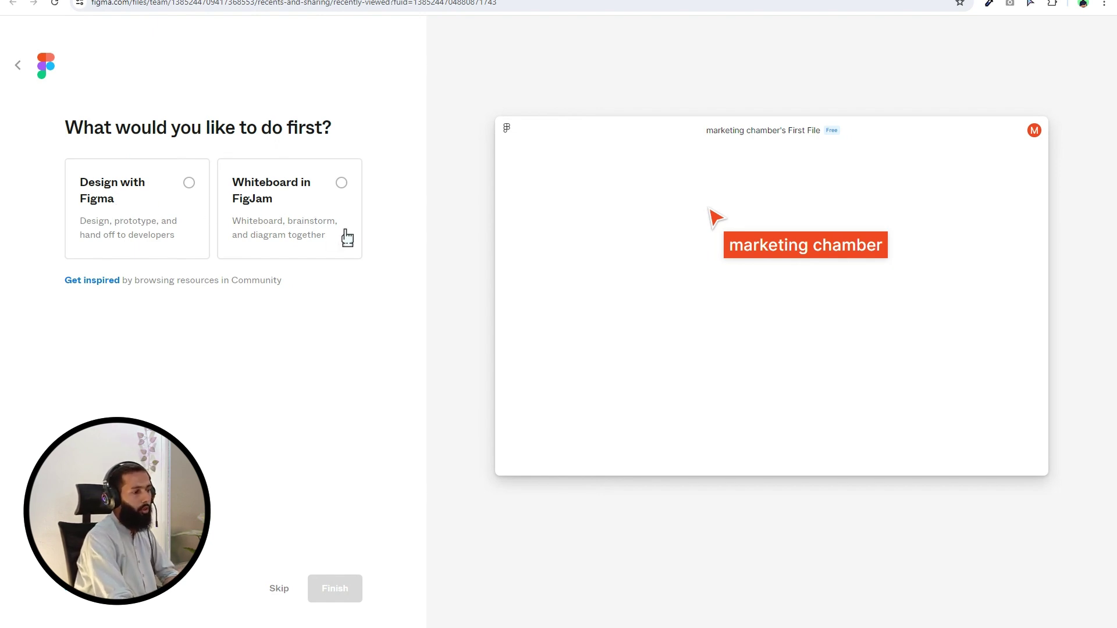
left_click(348, 209)
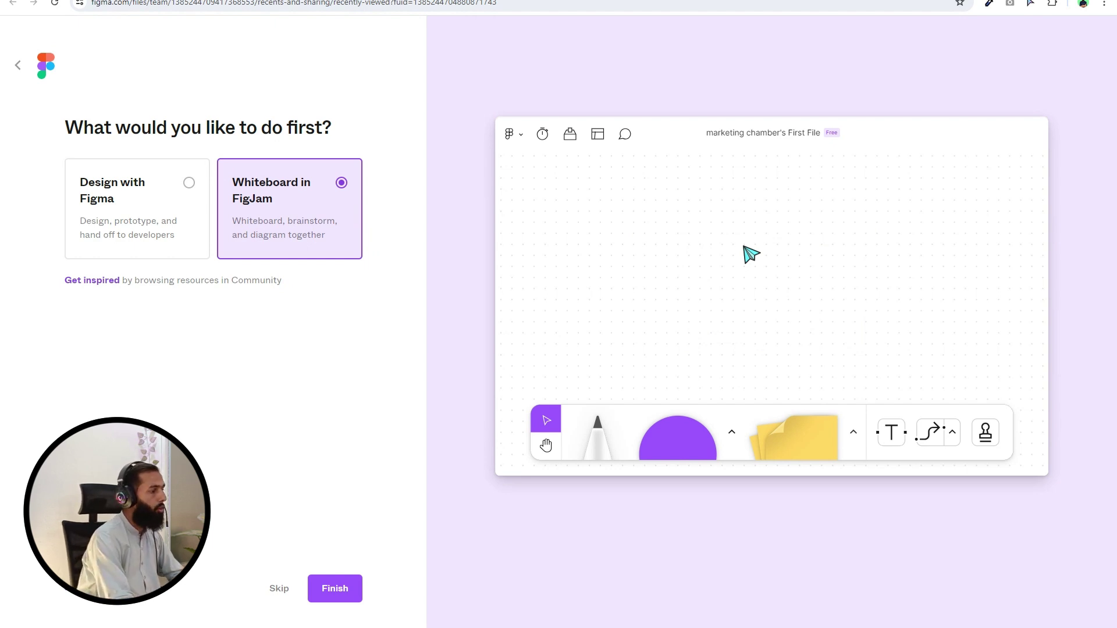
left_click(149, 202)
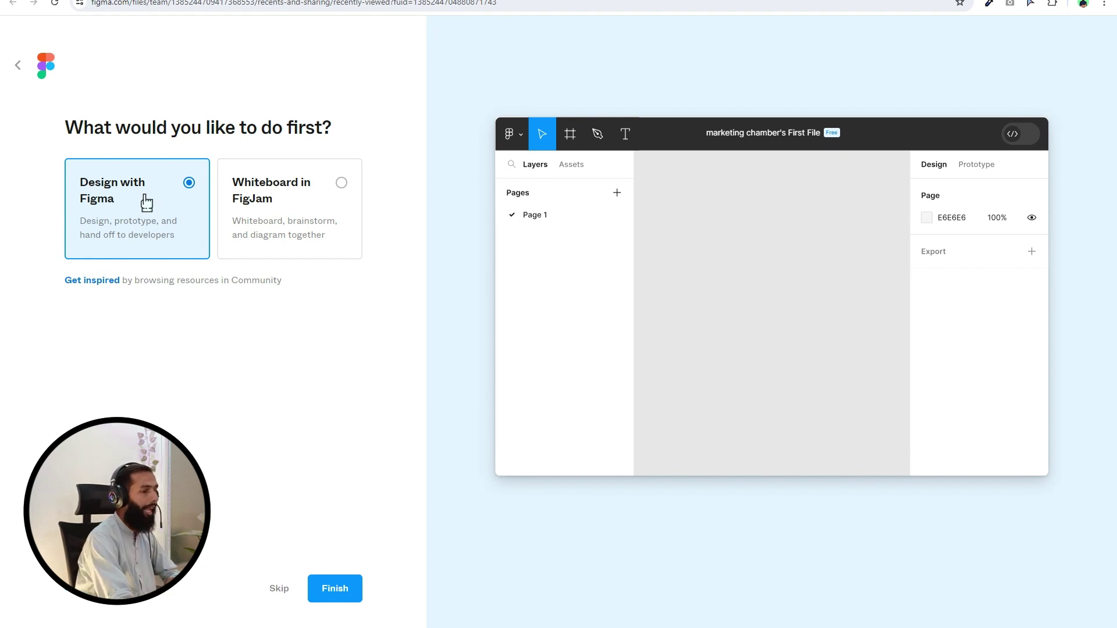
left_click(332, 592)
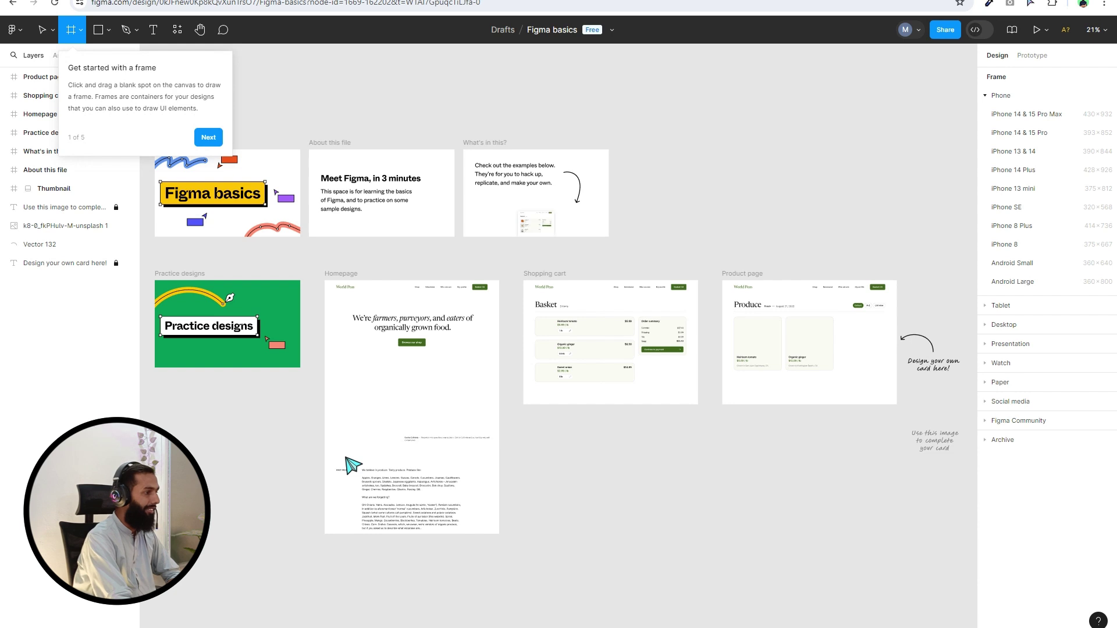
Create a blank Frame 1 on the Figma basics canvas and close the getting-started tips
left_click(267, 100)
left_click(285, 128)
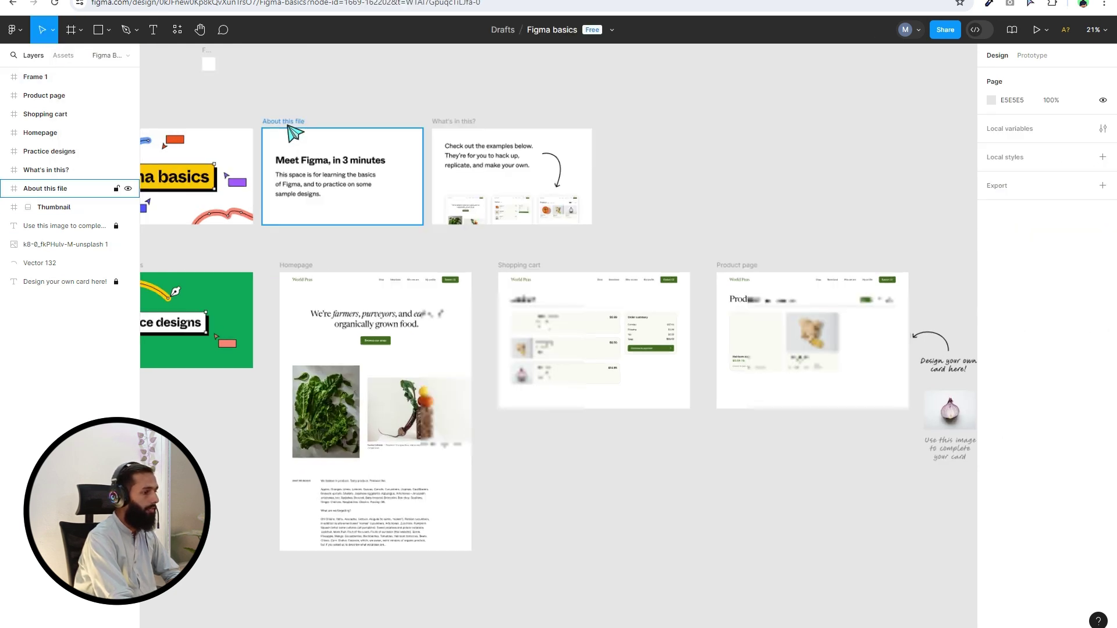
left_click(309, 182)
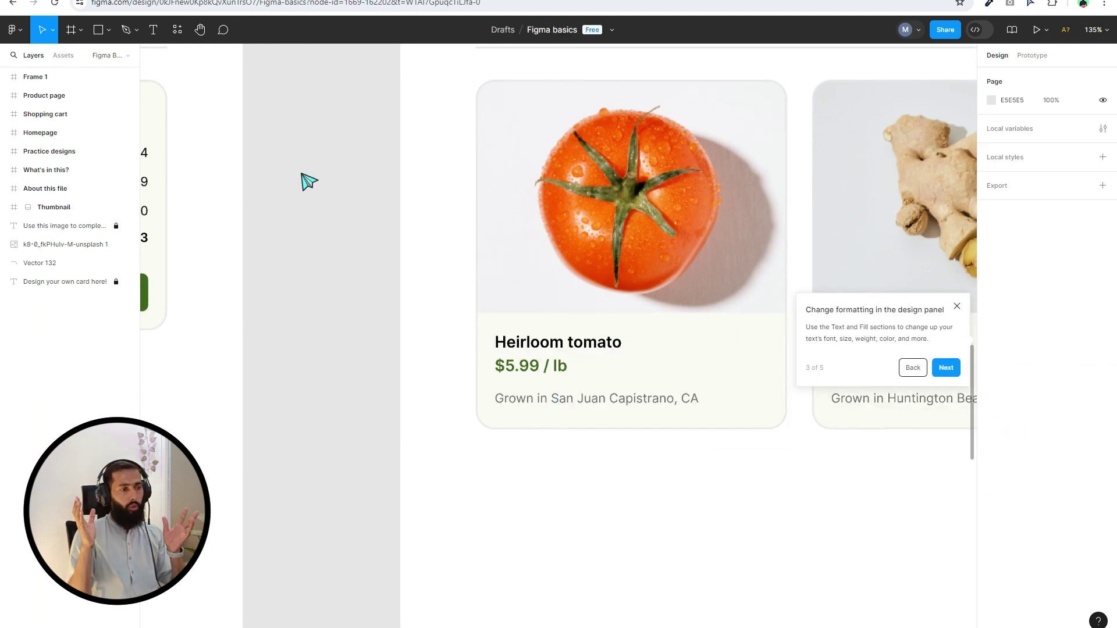